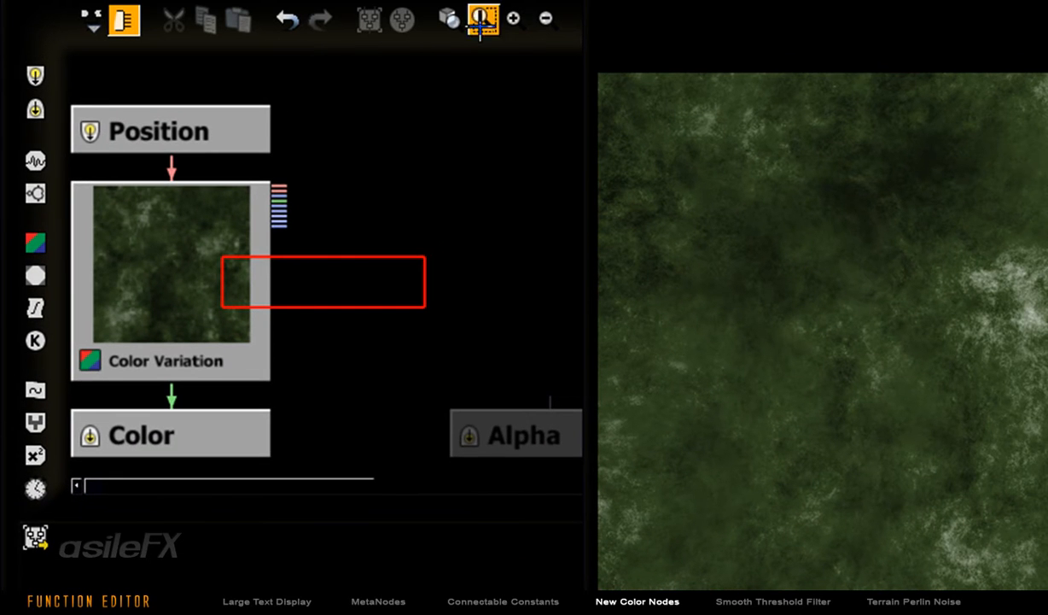
# - Toggle the display of the Color Variation node's extra input connectors off and back on
pyautogui.click(483, 22)
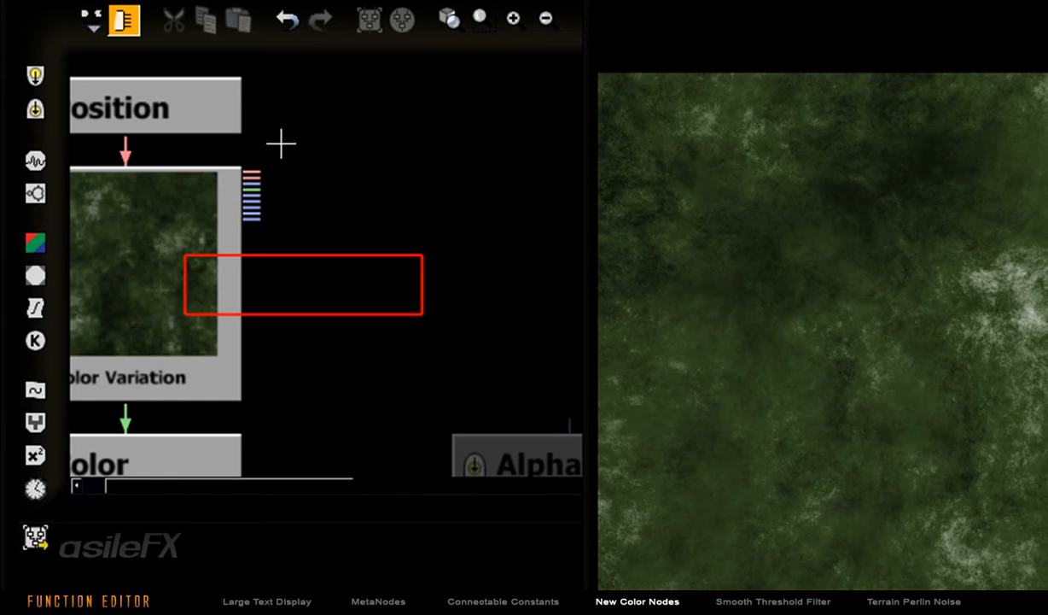
pyautogui.click(125, 20)
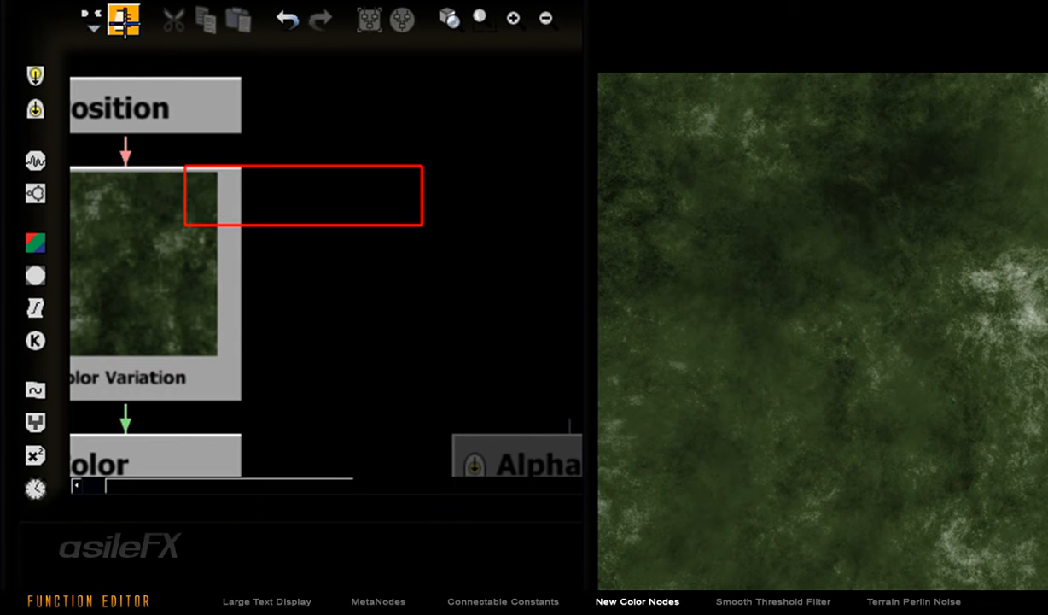
pyautogui.click(124, 21)
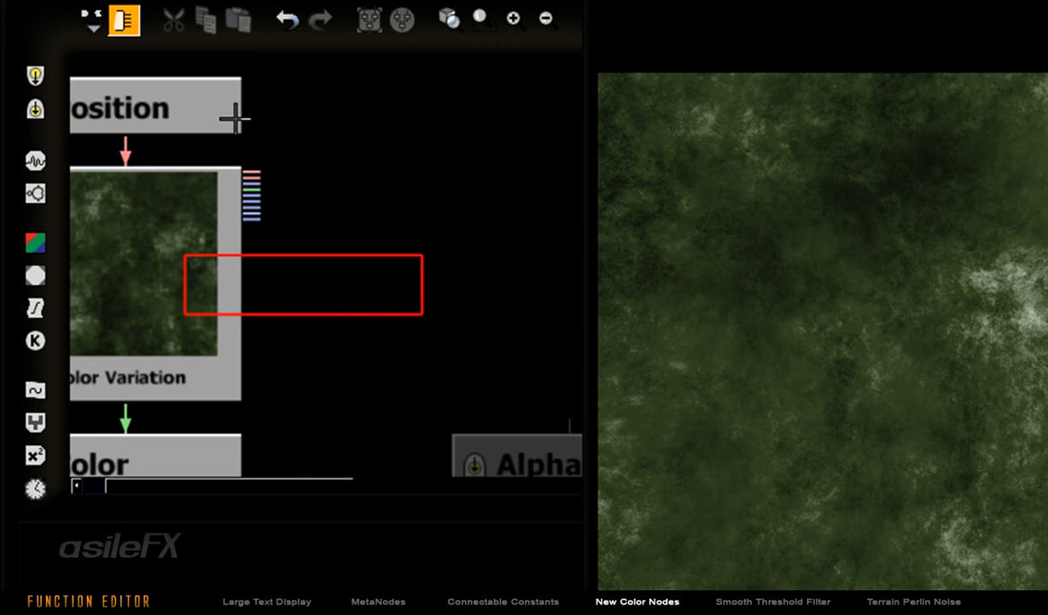
# - Remove the link from the Position node to the Color Variation node
pyautogui.moveTo(212, 150); pyautogui.dragTo(306, 140, button='middle')
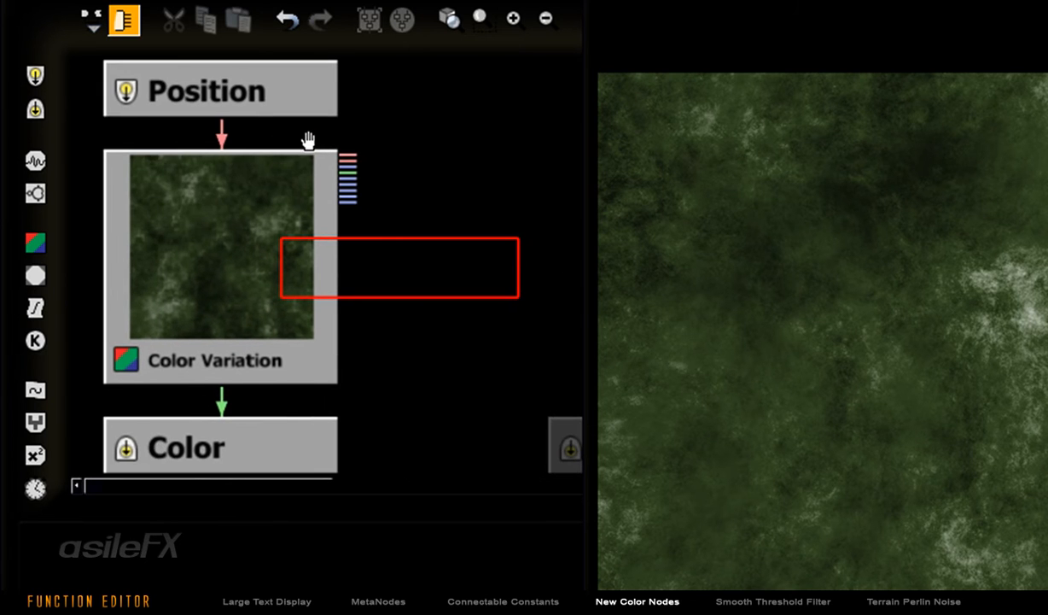
pyautogui.moveTo(221, 129)
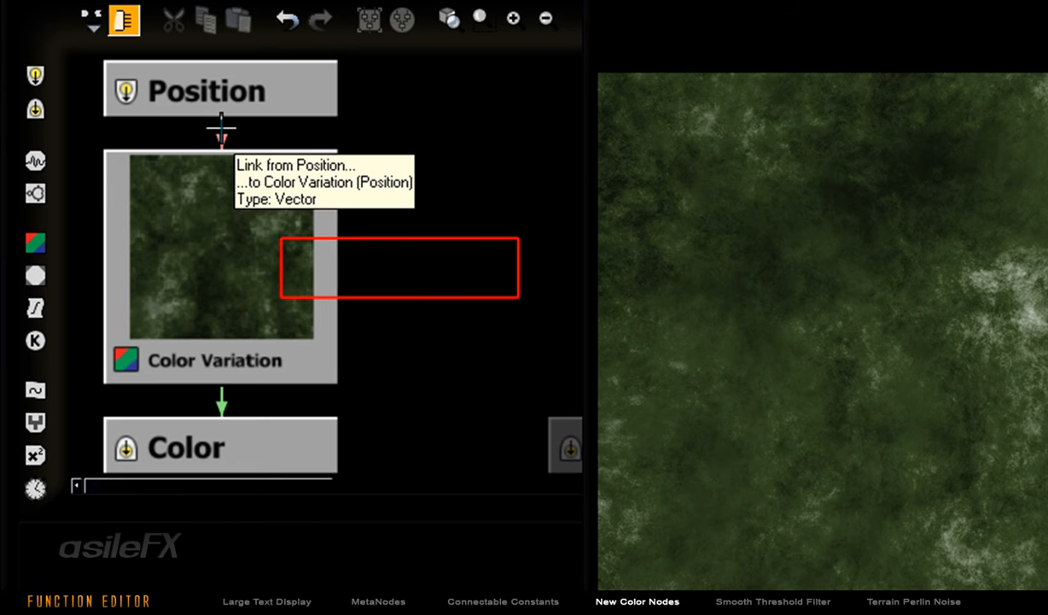
pyautogui.click(221, 128)
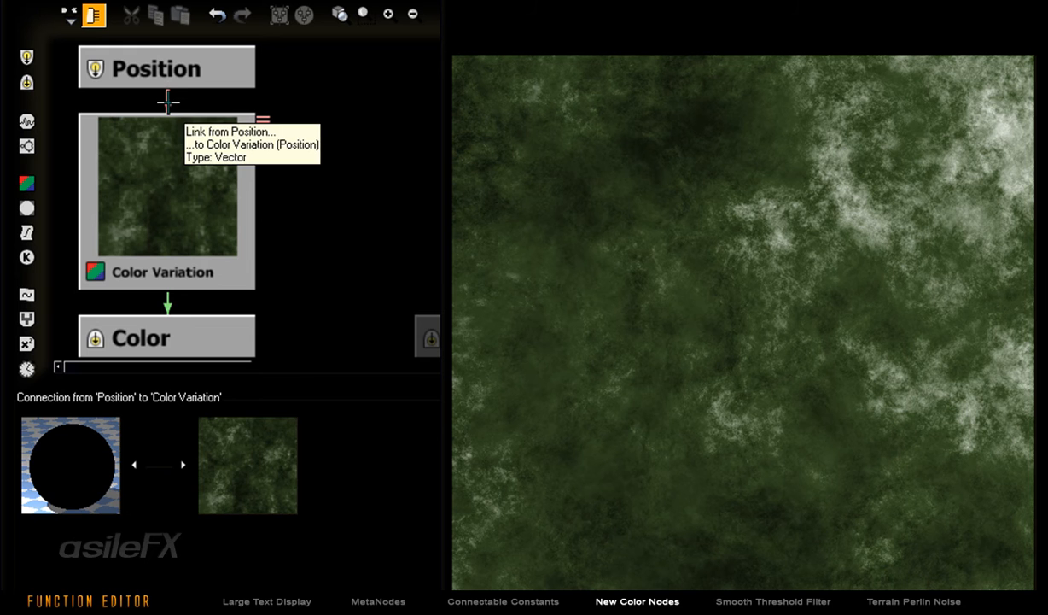
pyautogui.click(193, 132)
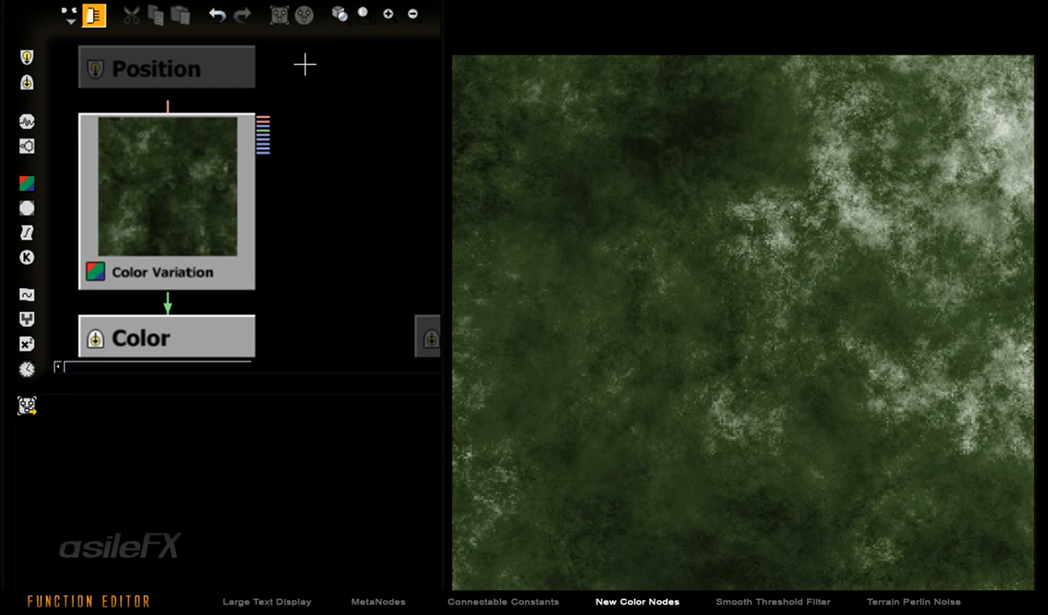
# - Add a Position Options input node above the Color Variation node
pyautogui.rightClick(305, 65)
pyautogui.moveTo(376, 75)
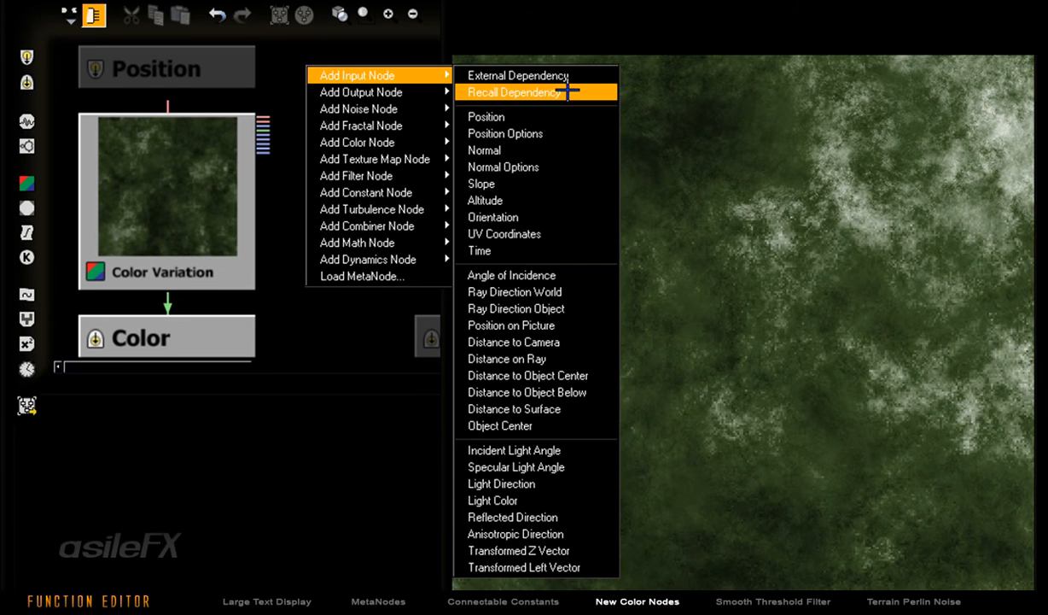
pyautogui.click(555, 132)
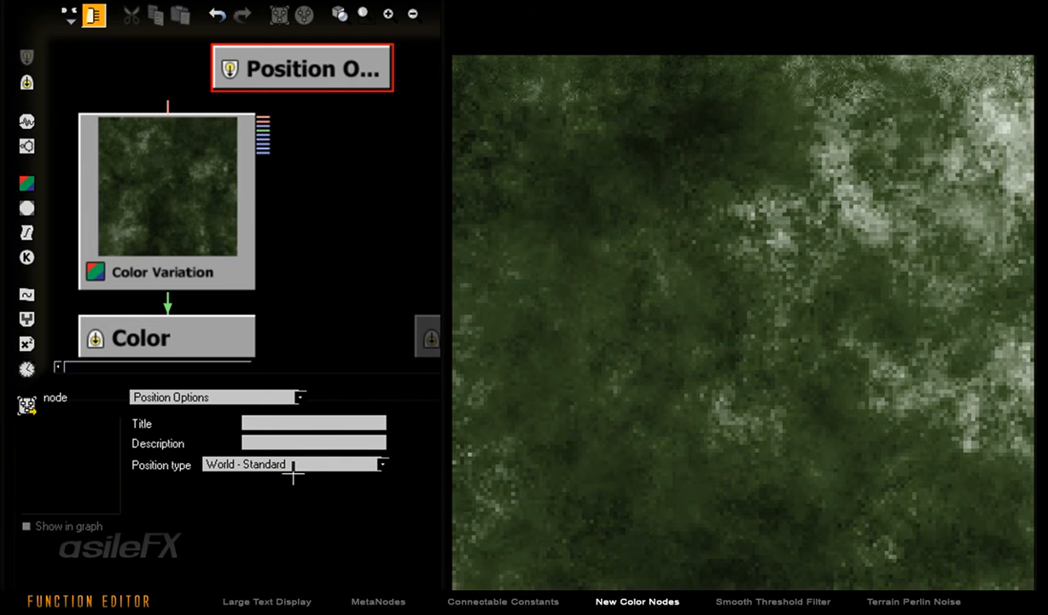
# - Keep the position type at World - Standard and connect the Position Options node to the Color Variation node's Position input
pyautogui.click(301, 465)
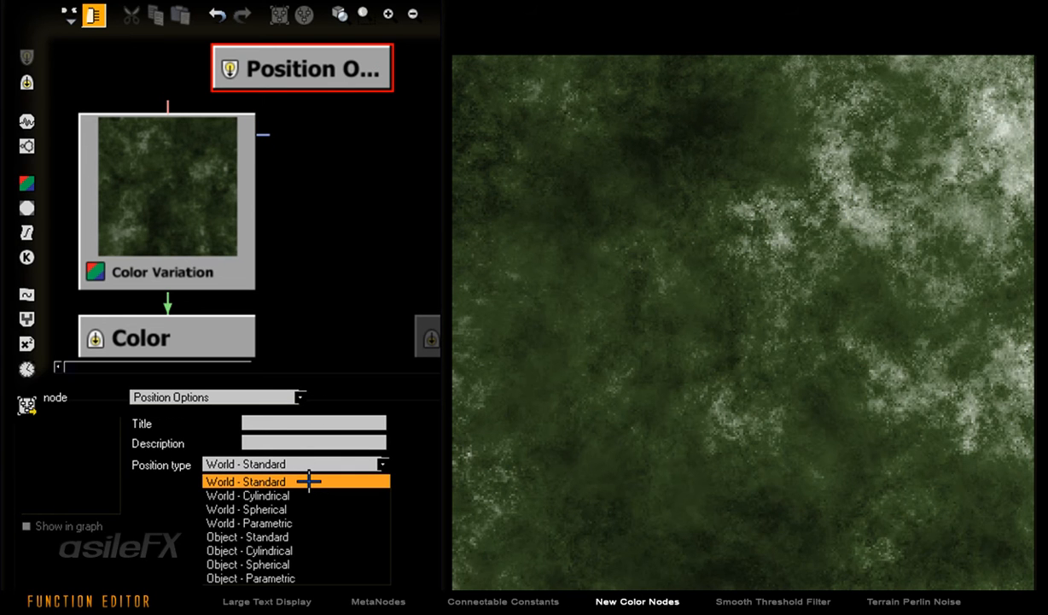
pyautogui.click(165, 102)
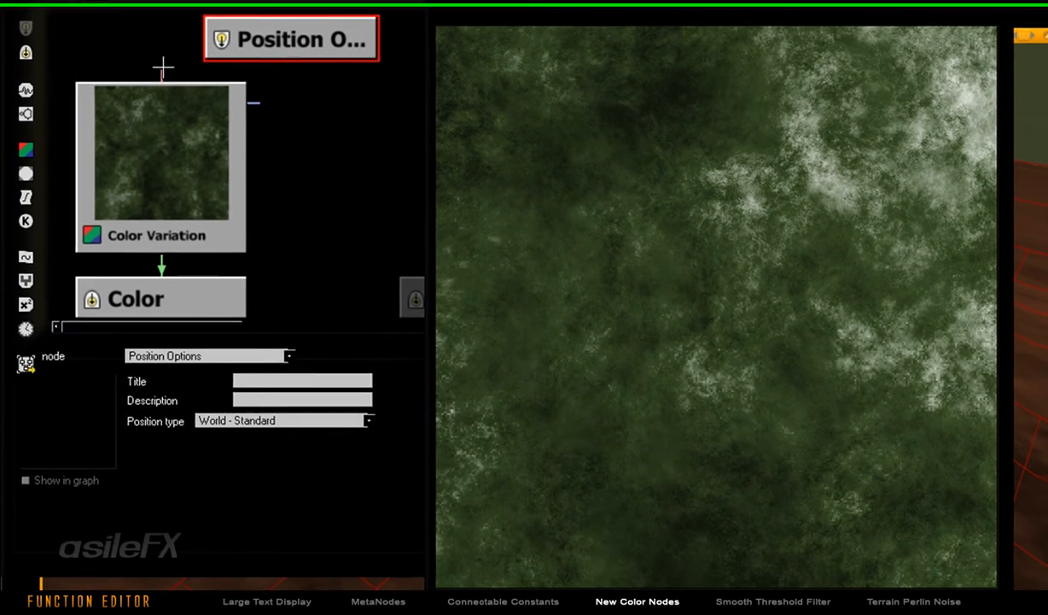
pyautogui.moveTo(163, 67); pyautogui.dragTo(295, 74)
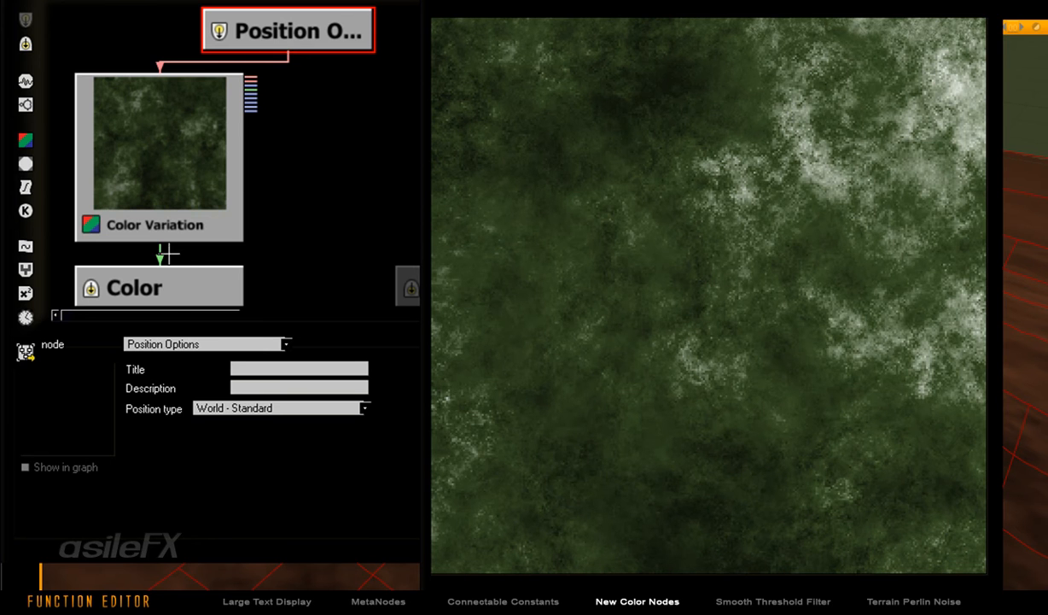
# - Change the Color Variation node to 2 Color Variation and move the Position Options node directly above it
pyautogui.click(176, 193)
pyautogui.click(195, 344)
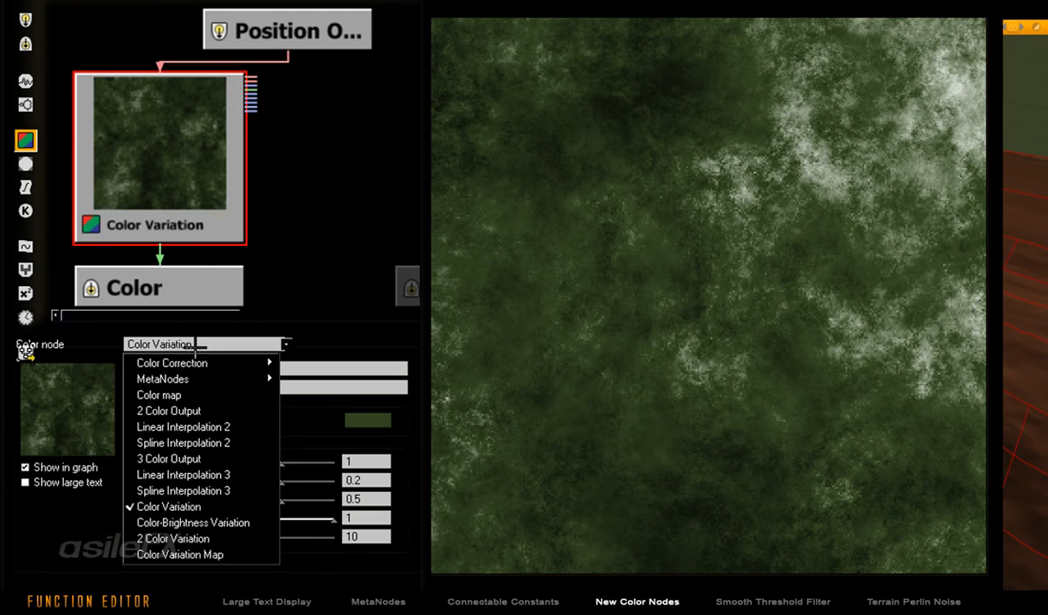
pyautogui.click(175, 537)
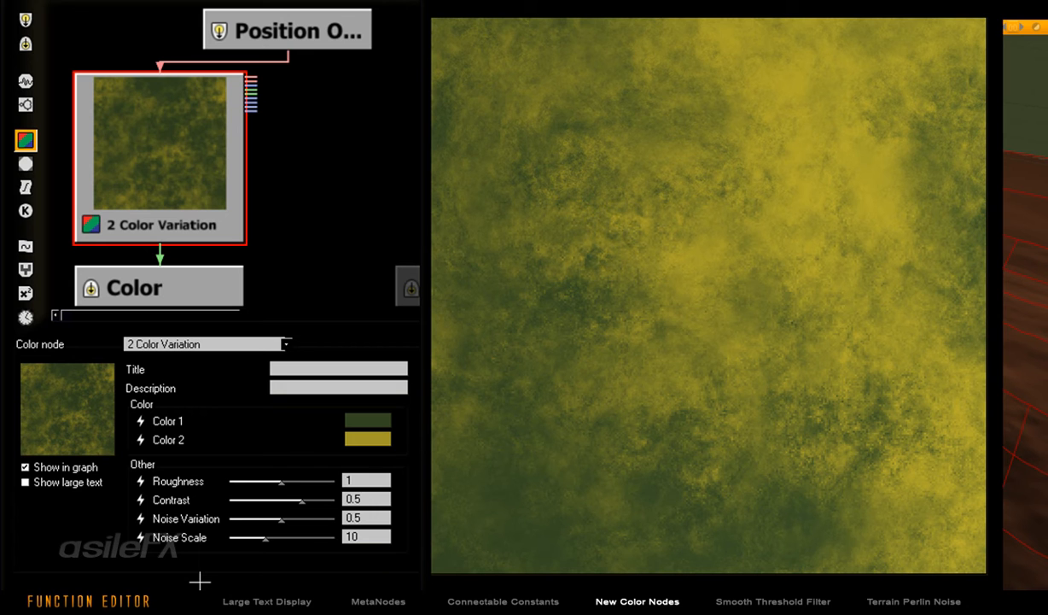
pyautogui.moveTo(308, 22); pyautogui.dragTo(169, 11)
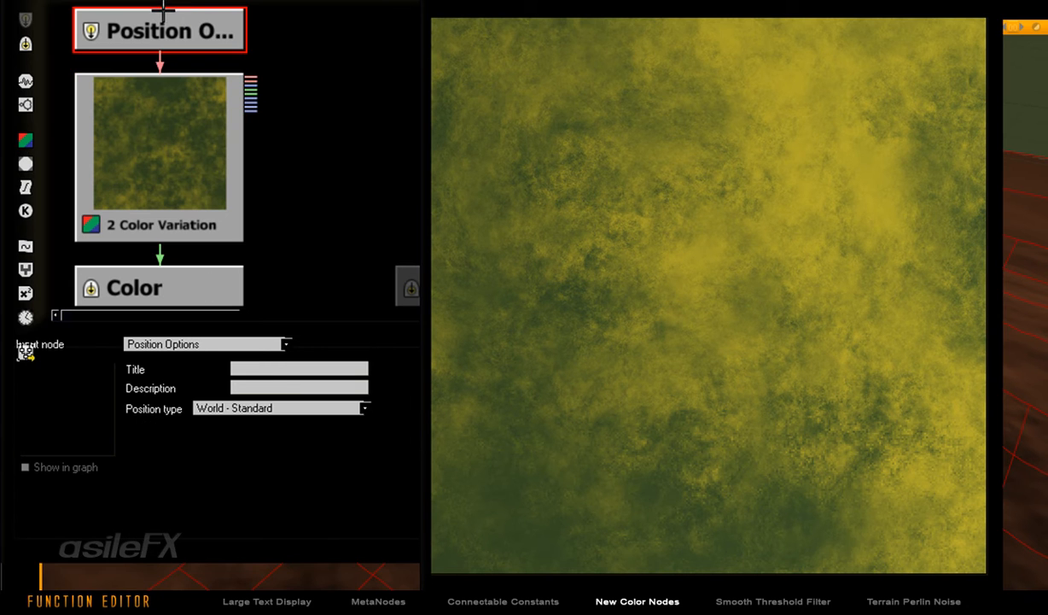
# - Add a Simple Fractal node beside the 2 Color Variation node
pyautogui.moveTo(344, 138); pyautogui.dragTo(309, 131)
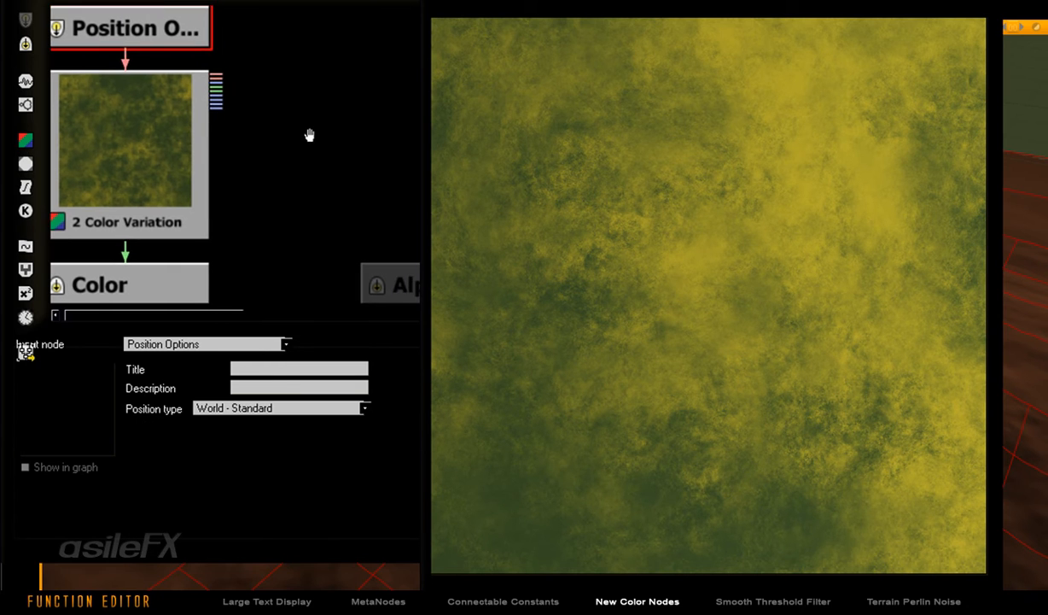
pyautogui.click(25, 104)
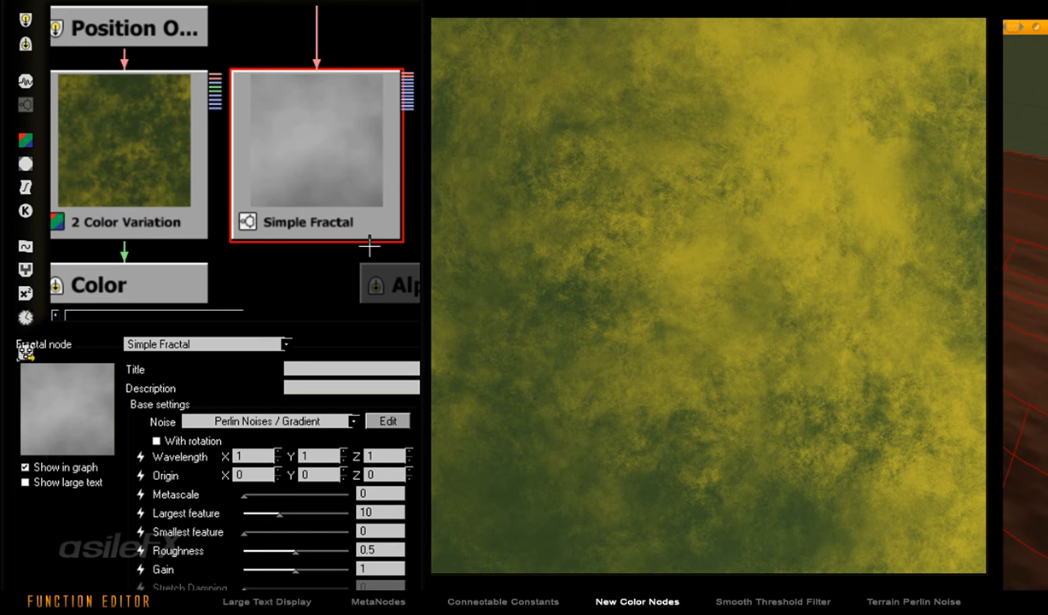
# - Set the 2 Color Variation node's roughness to 1.00877 and contrast to 1.37267, and the Simple Fractal node's gain to 2.15443
pyautogui.click(186, 168)
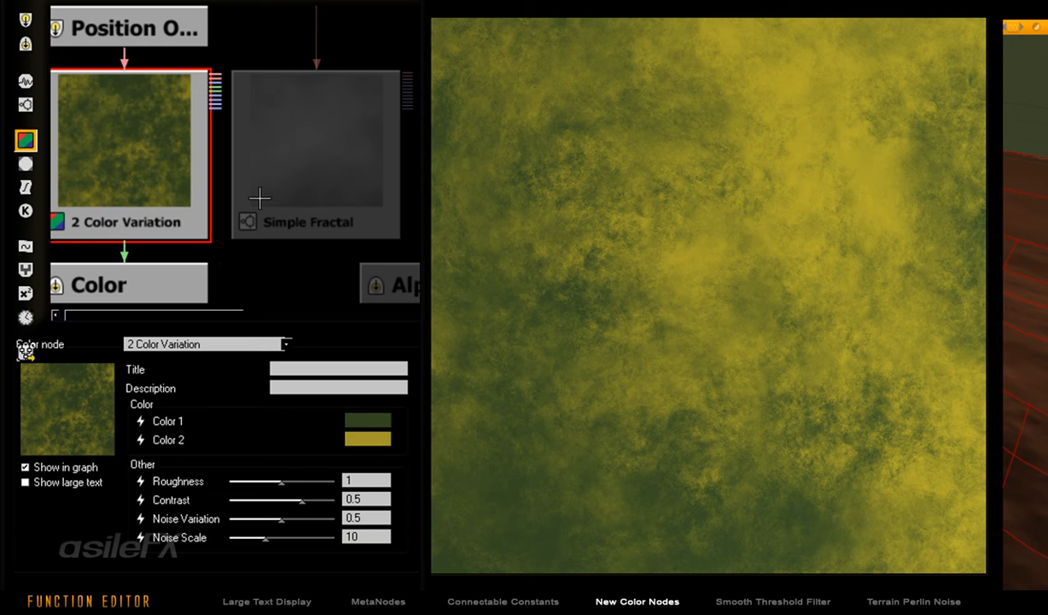
pyautogui.moveTo(277, 480); pyautogui.dragTo(326, 500)
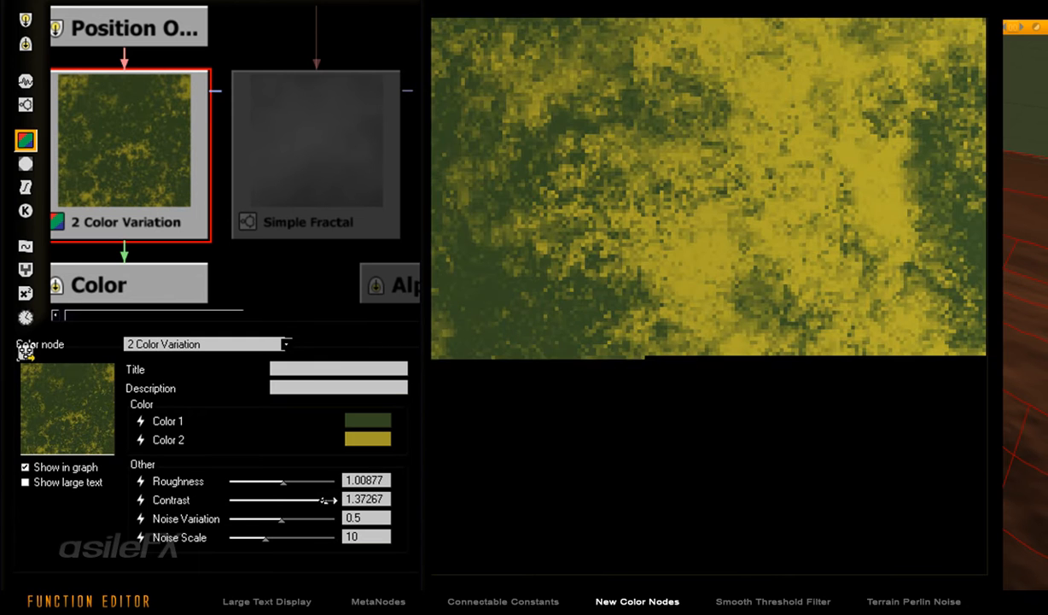
pyautogui.click(303, 174)
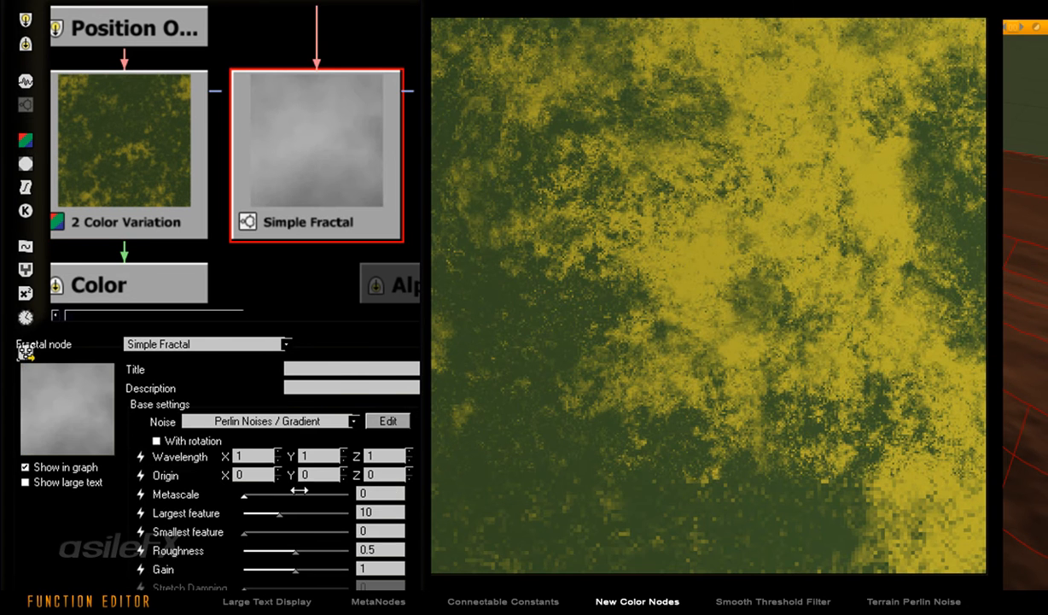
pyautogui.moveTo(293, 568)
pyautogui.mouseDown()
pyautogui.moveTo(344, 567)
pyautogui.moveTo(313, 568)
pyautogui.mouseUp()
# - Set the 2 Color Variation node's noise variation to 0.815789 and the Simple Fractal node's smallest feature to 0.393354
pyautogui.click(158, 125)
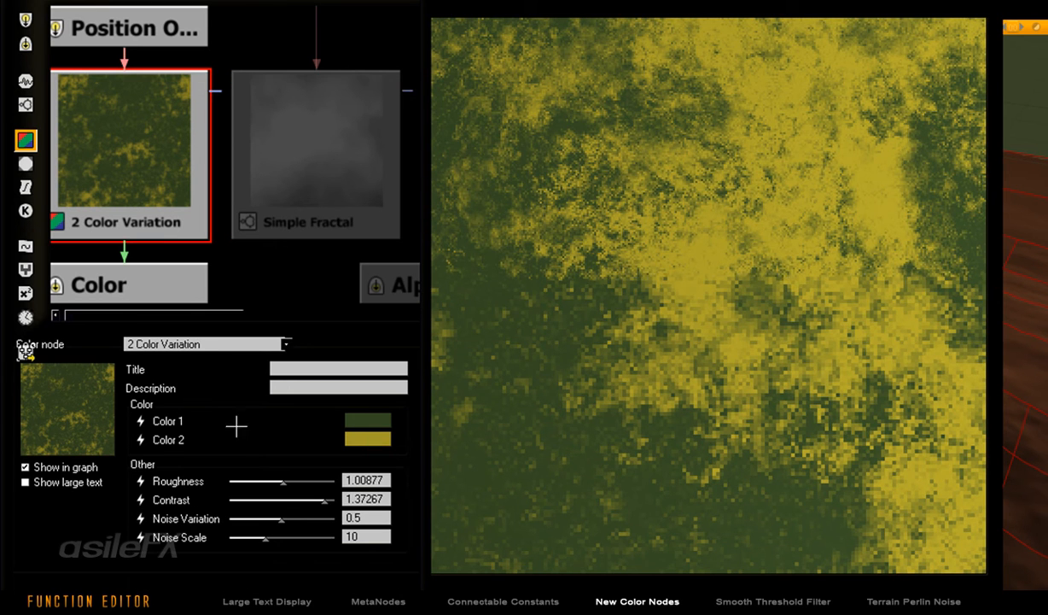
pyautogui.moveTo(284, 522); pyautogui.dragTo(314, 520)
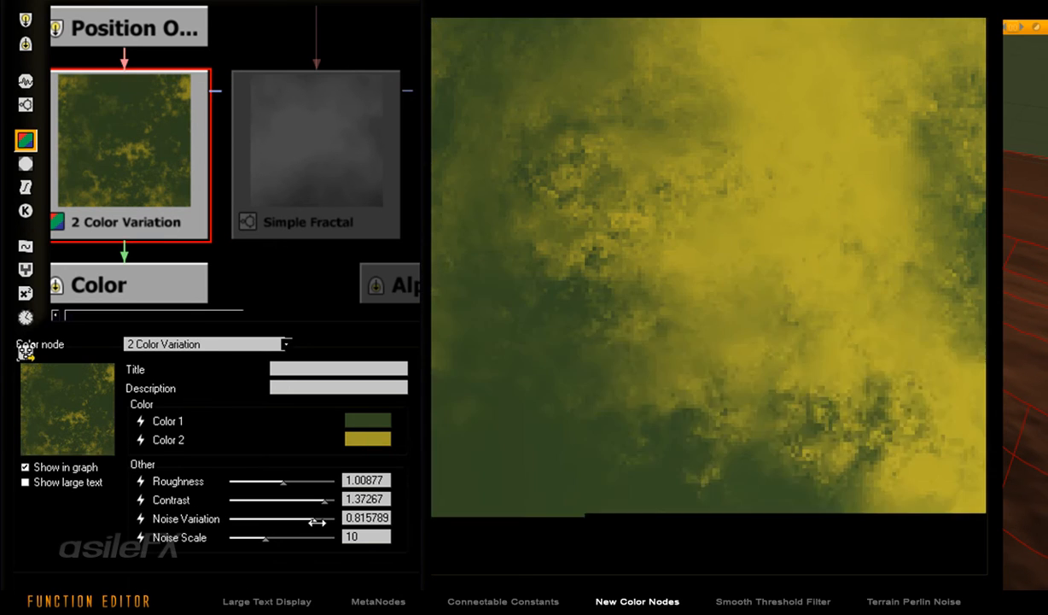
pyautogui.click(331, 152)
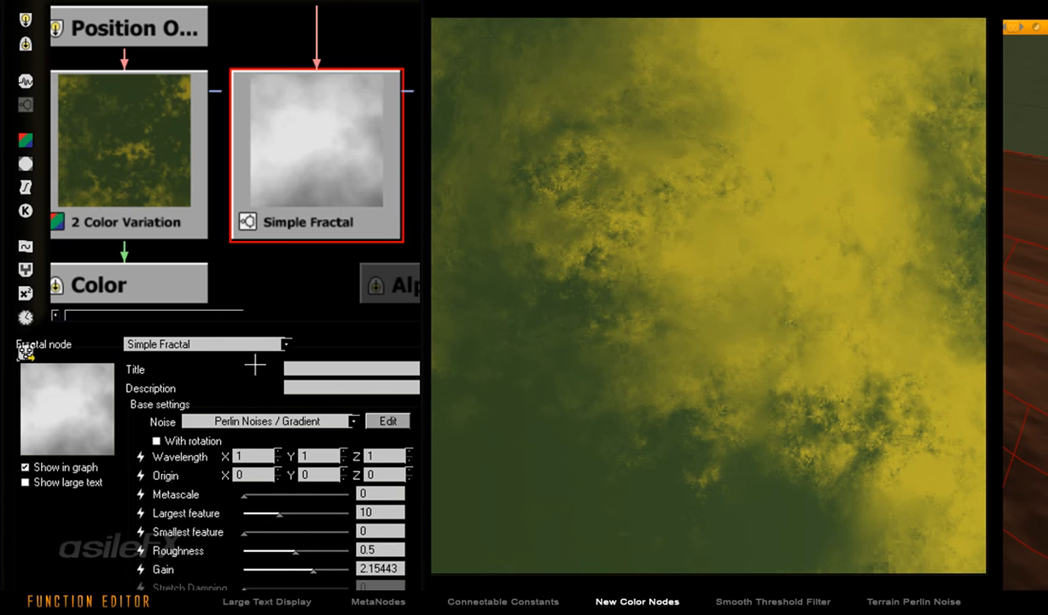
pyautogui.moveTo(259, 527); pyautogui.dragTo(298, 530)
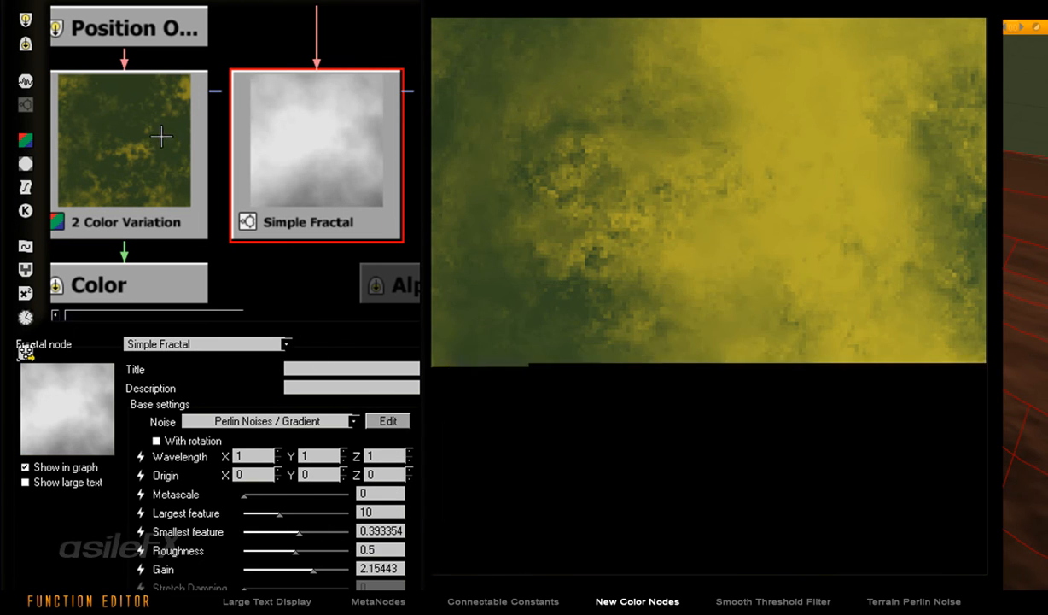
# - Set the 2 Color Variation node's noise scale to 240.844 and its roughness to 1.16228
pyautogui.click(141, 151)
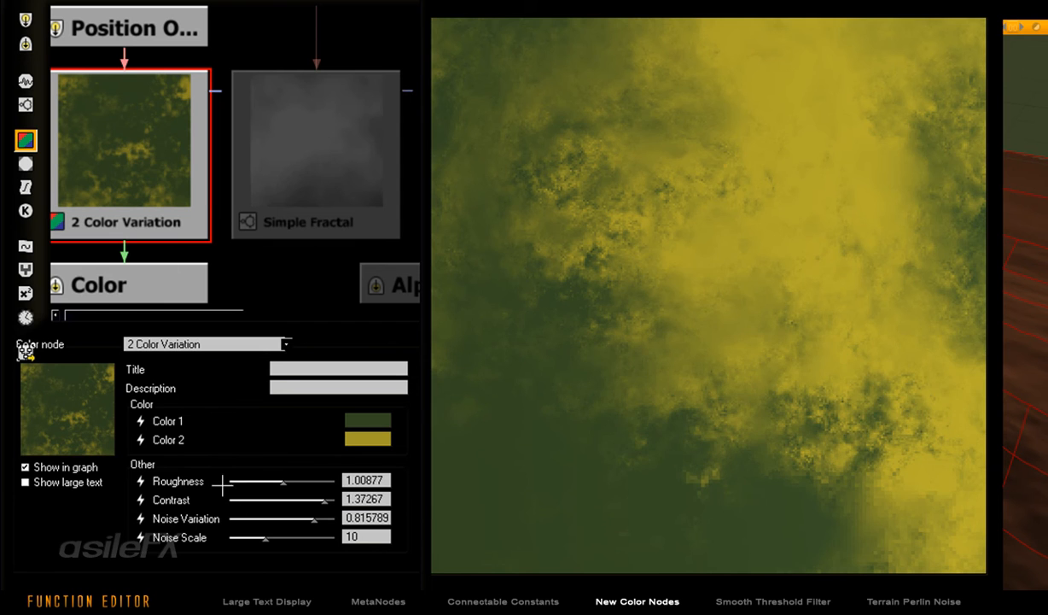
pyautogui.moveTo(252, 538); pyautogui.dragTo(312, 540)
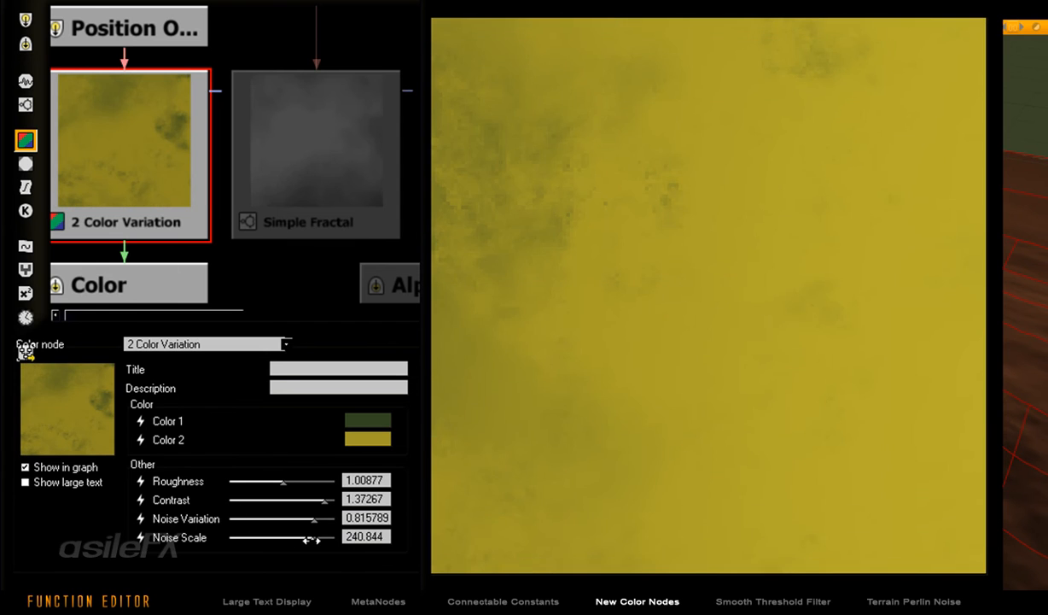
pyautogui.moveTo(305, 480); pyautogui.dragTo(332, 474)
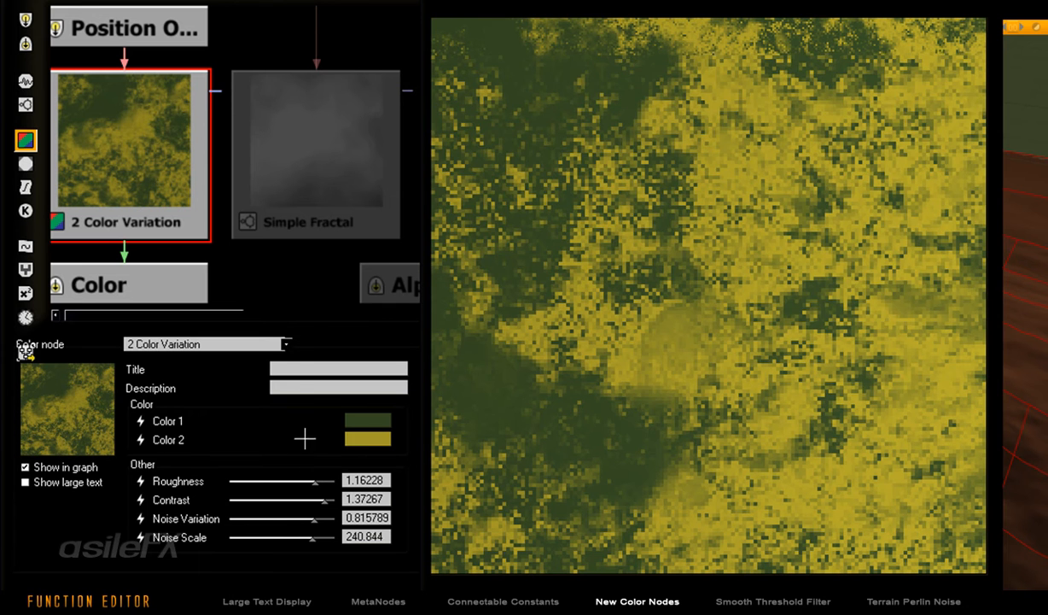
# - Change the 2 Color Variation node to Color Variation and set its strength to 0.140351
pyautogui.click(260, 339)
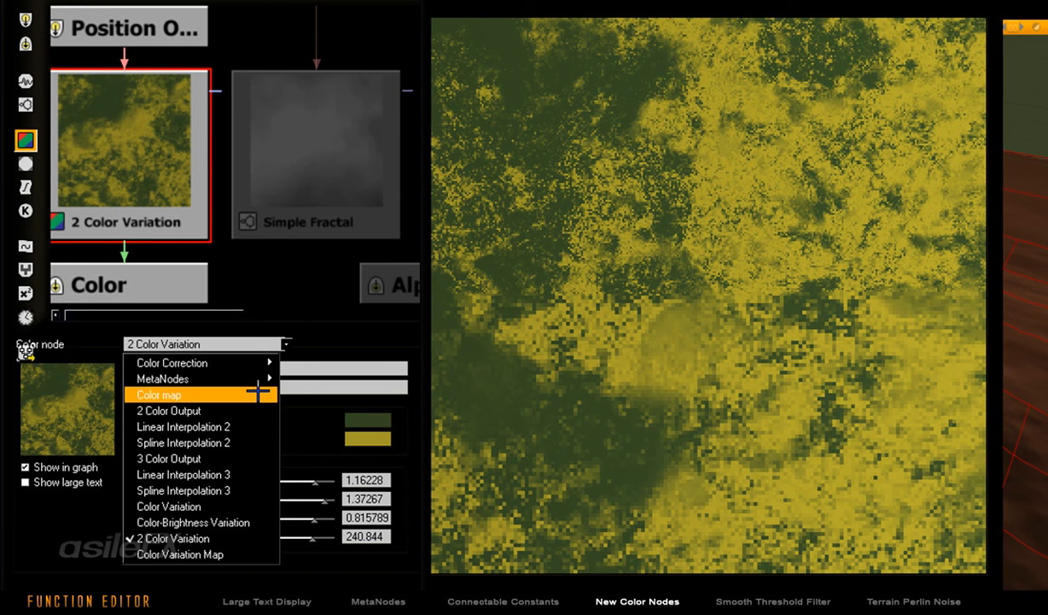
pyautogui.click(233, 503)
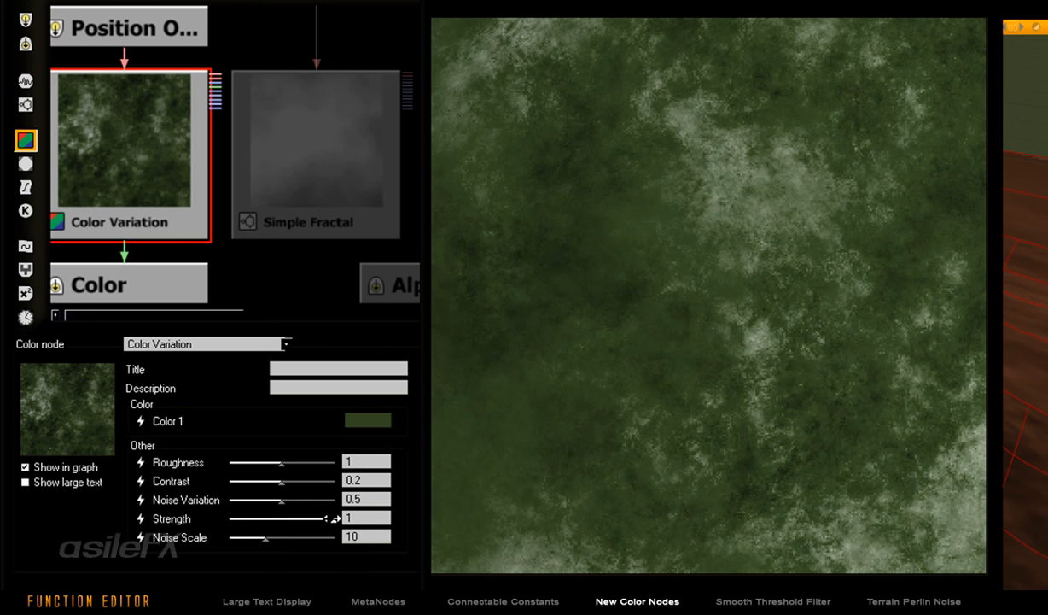
pyautogui.moveTo(334, 518); pyautogui.dragTo(242, 518)
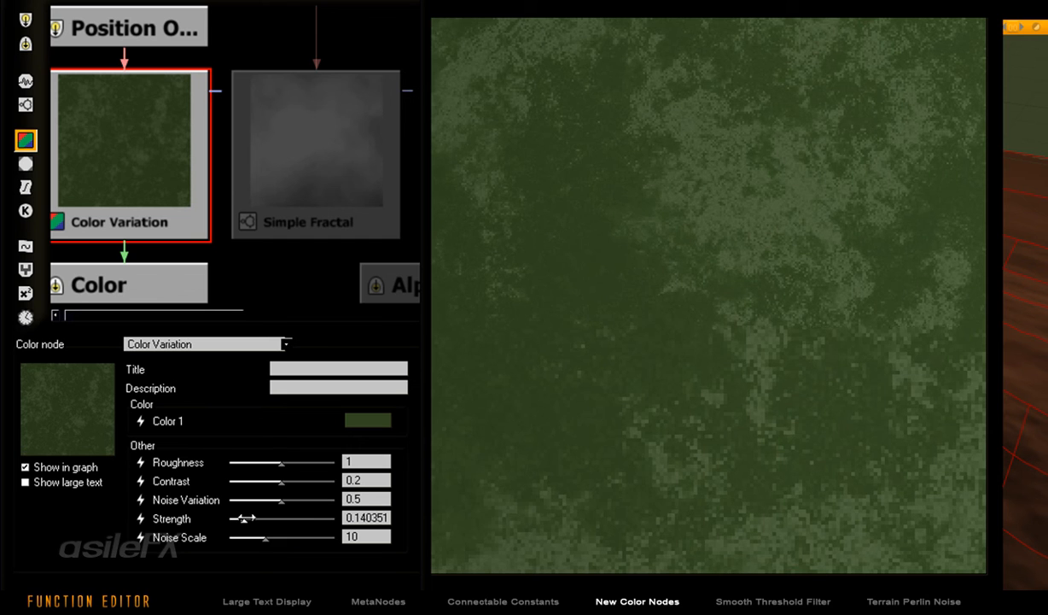
# - Change the node to Color-Brightness Variation with color variation 0.476316, brightness variation 0.807018 and saturation variation 0.877193
pyautogui.click(249, 344)
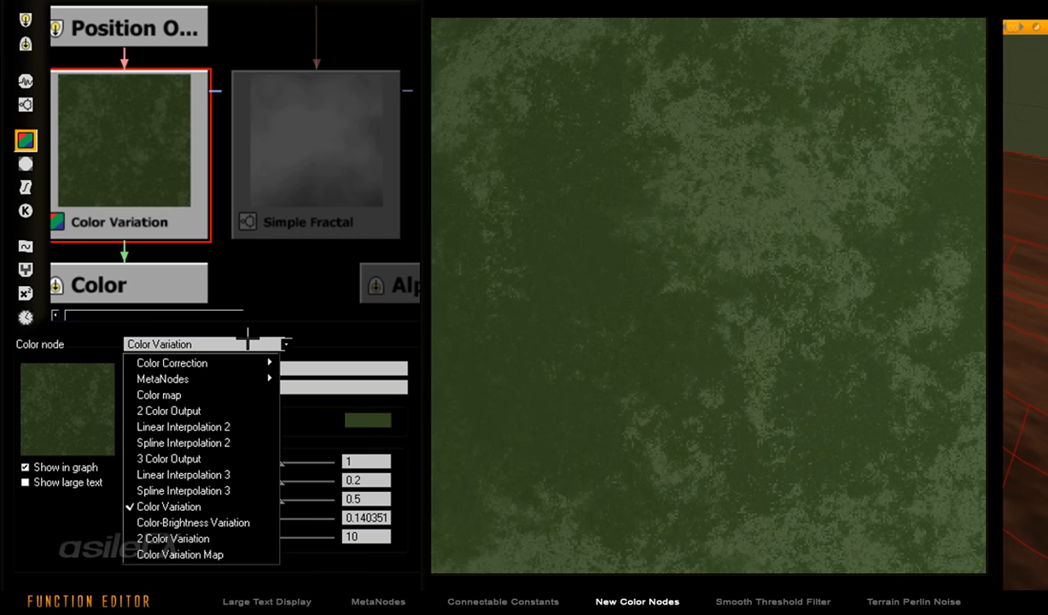
pyautogui.click(230, 519)
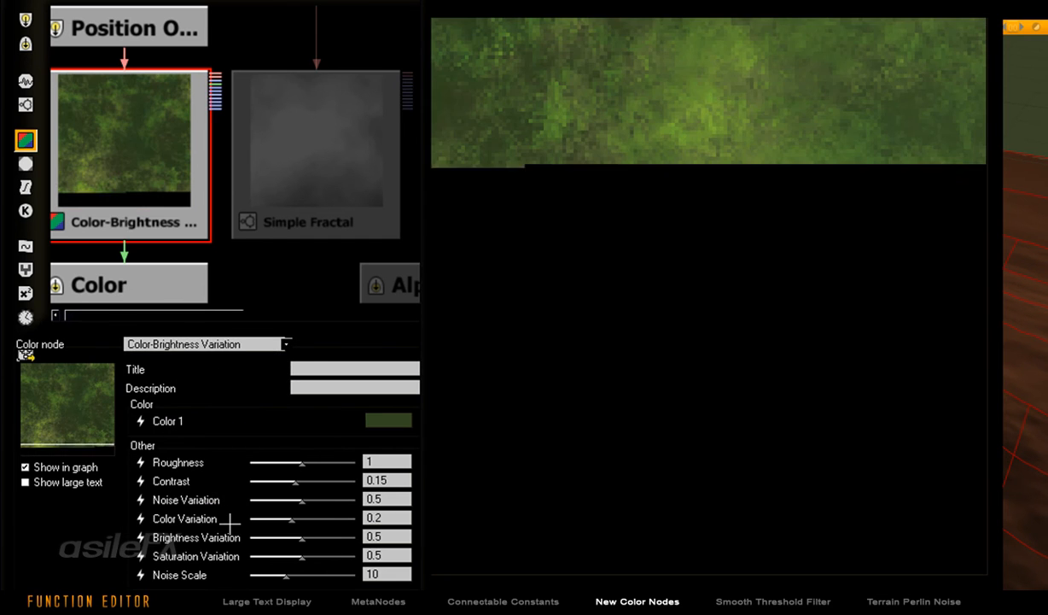
pyautogui.moveTo(306, 517); pyautogui.dragTo(344, 554)
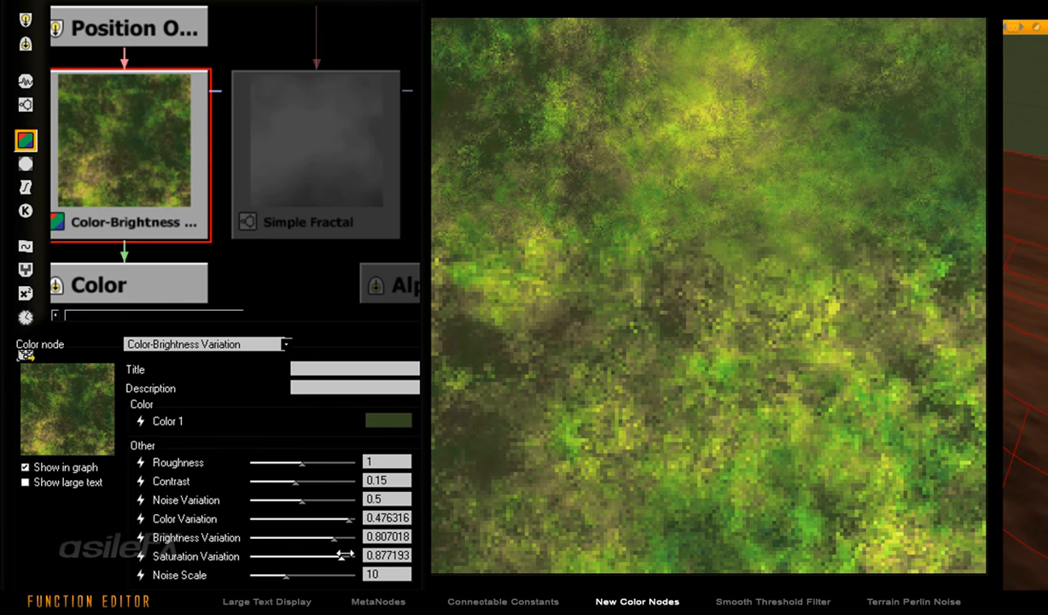
# - Lower the Color-Brightness Variation node's color variation to 0.121053 and its brightness variation to 0.210526
pyautogui.moveTo(349, 517); pyautogui.dragTo(273, 511)
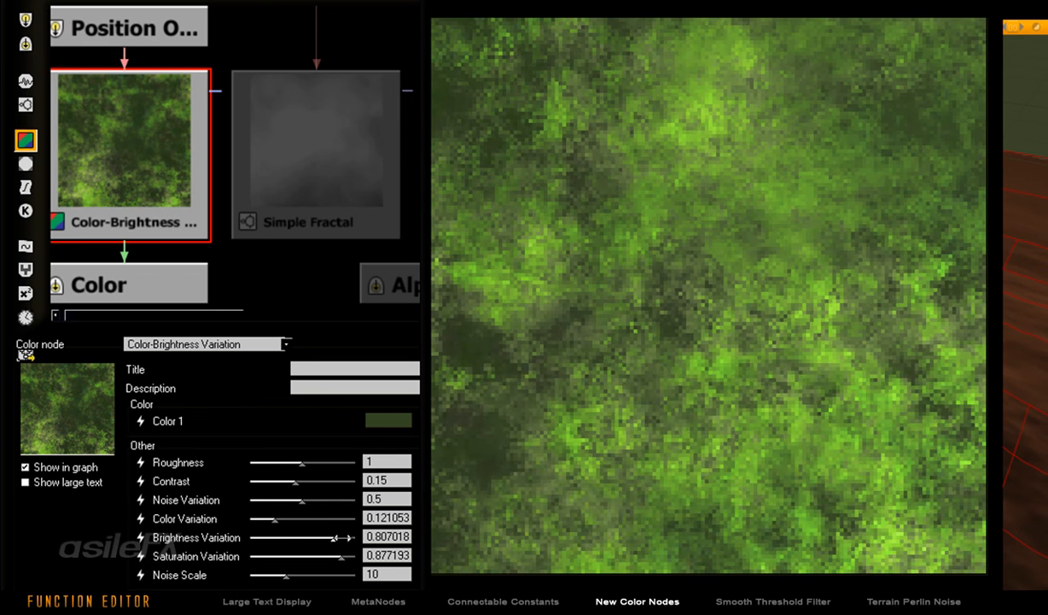
pyautogui.moveTo(334, 538); pyautogui.dragTo(272, 537)
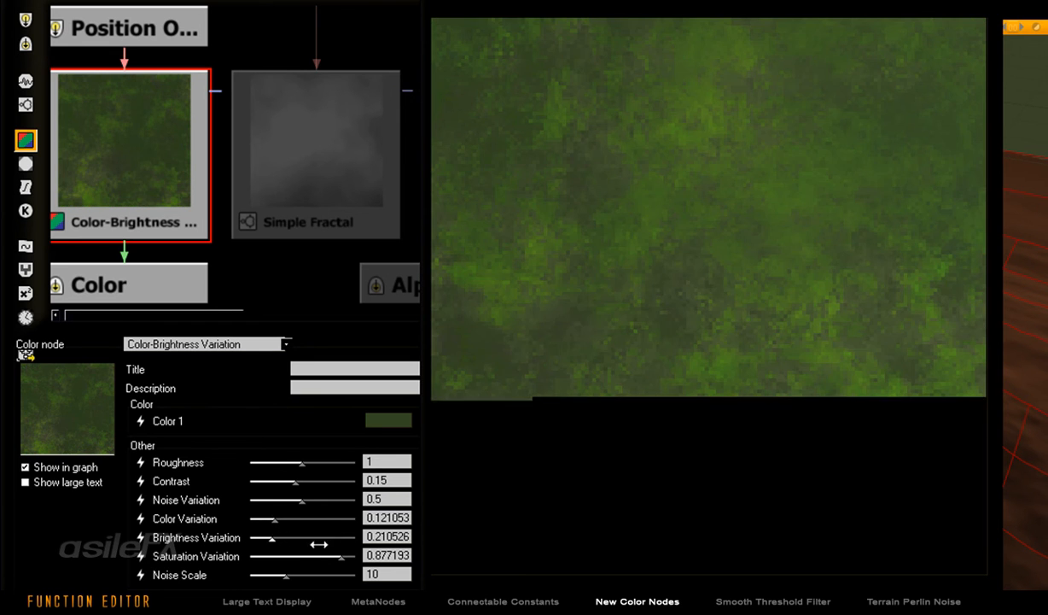
# - Lower the Color-Brightness Variation node's saturation variation to 0.166667 and change the node type to 2 Color Variation
pyautogui.moveTo(329, 556); pyautogui.dragTo(266, 546)
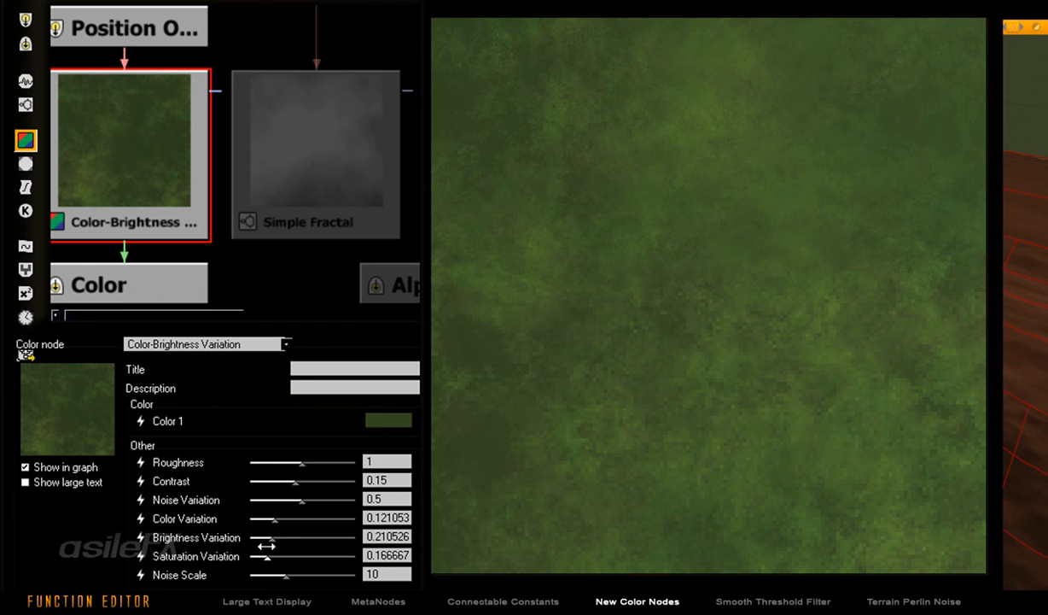
pyautogui.click(188, 341)
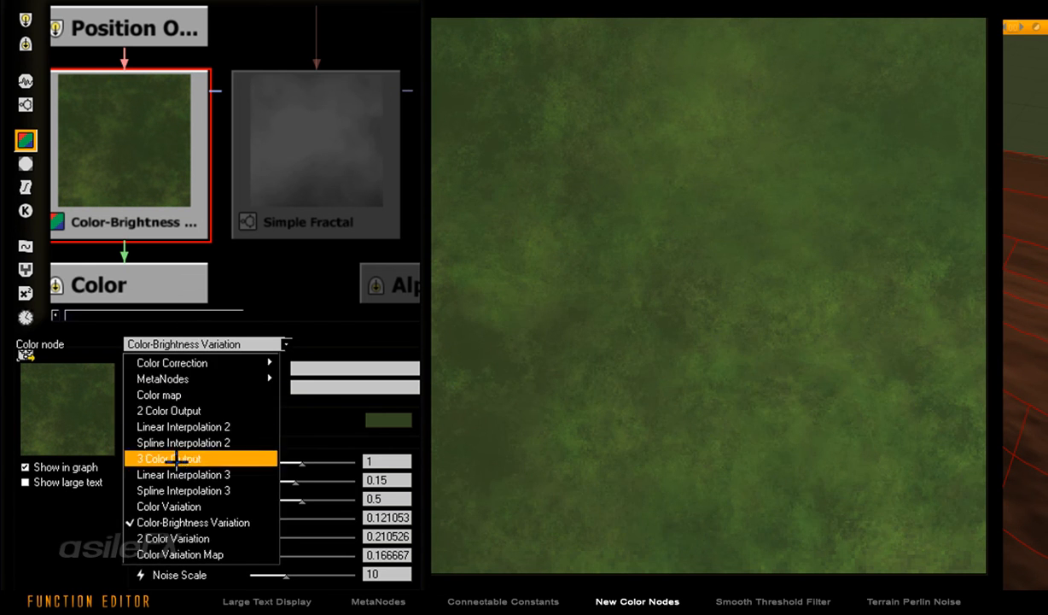
pyautogui.click(177, 535)
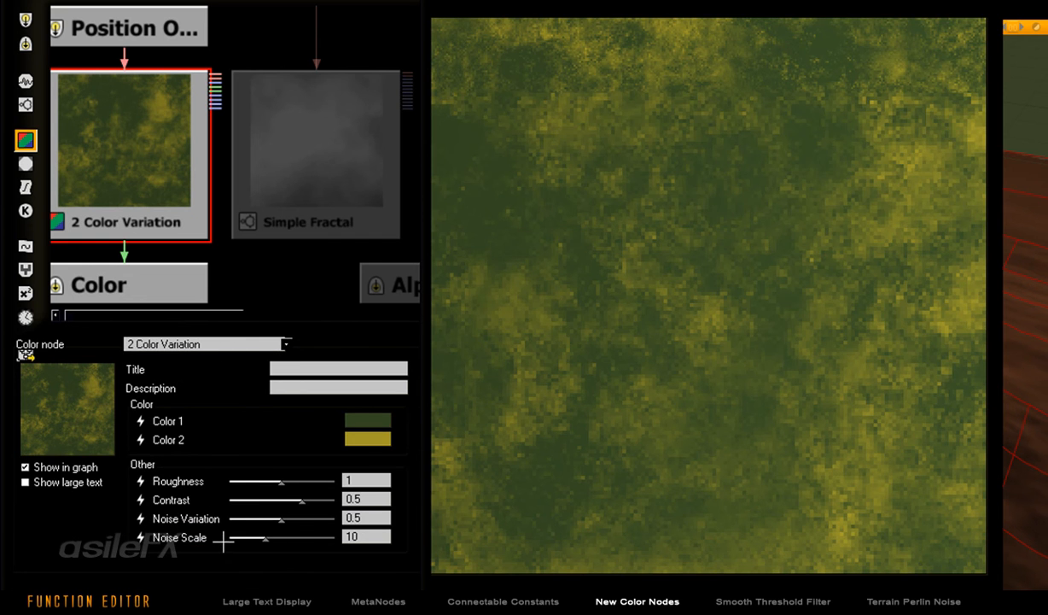
# - Change Color 2 of the 2 Color Variation node to violet with red 75, green 35 and blue 163
pyautogui.rightClick(369, 438)
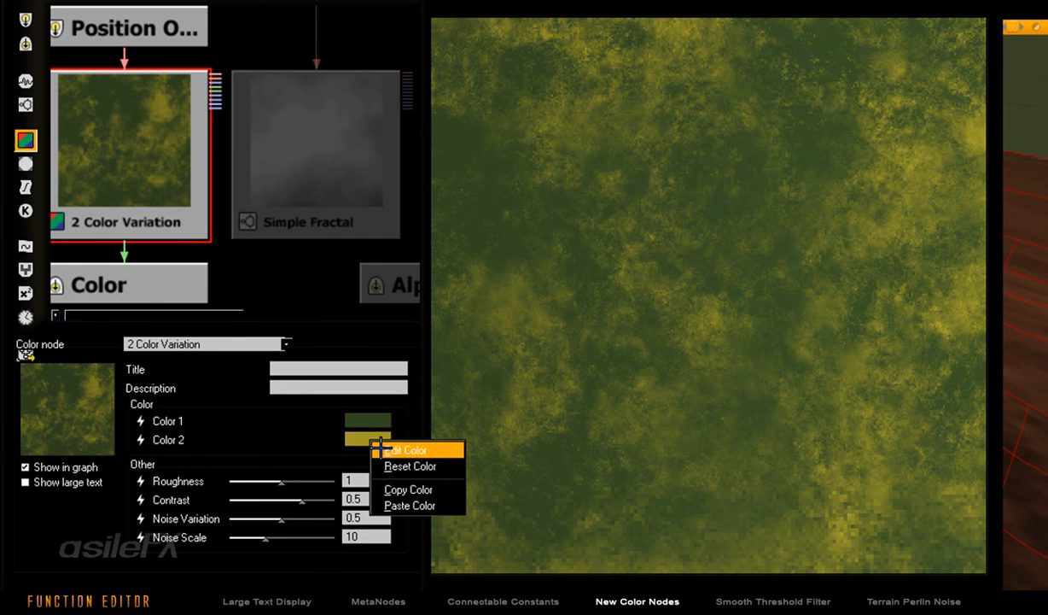
pyautogui.click(382, 449)
pyautogui.moveTo(402, 276); pyautogui.dragTo(500, 272)
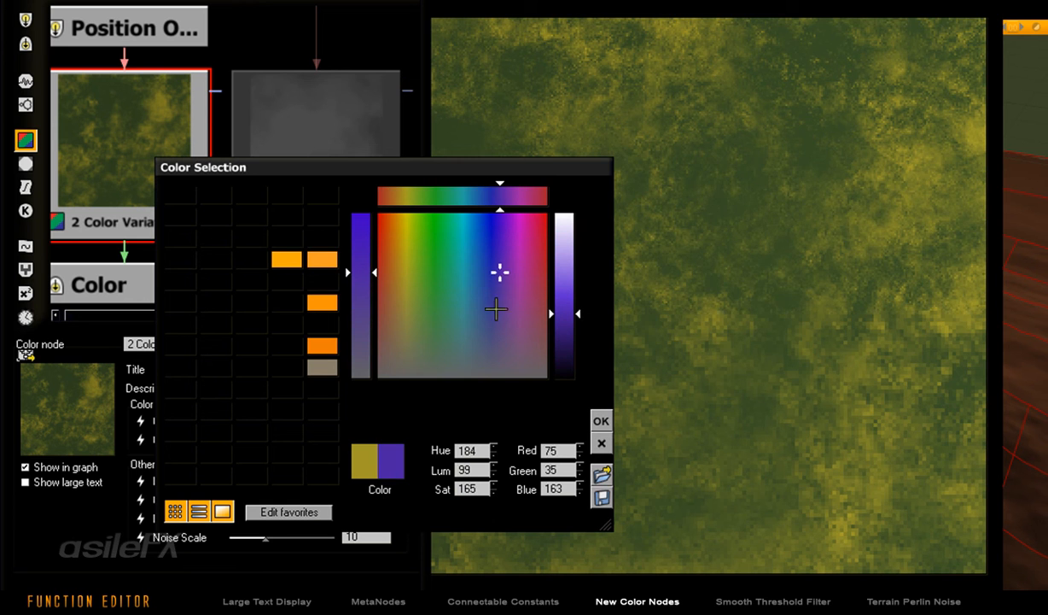
pyautogui.click(592, 416)
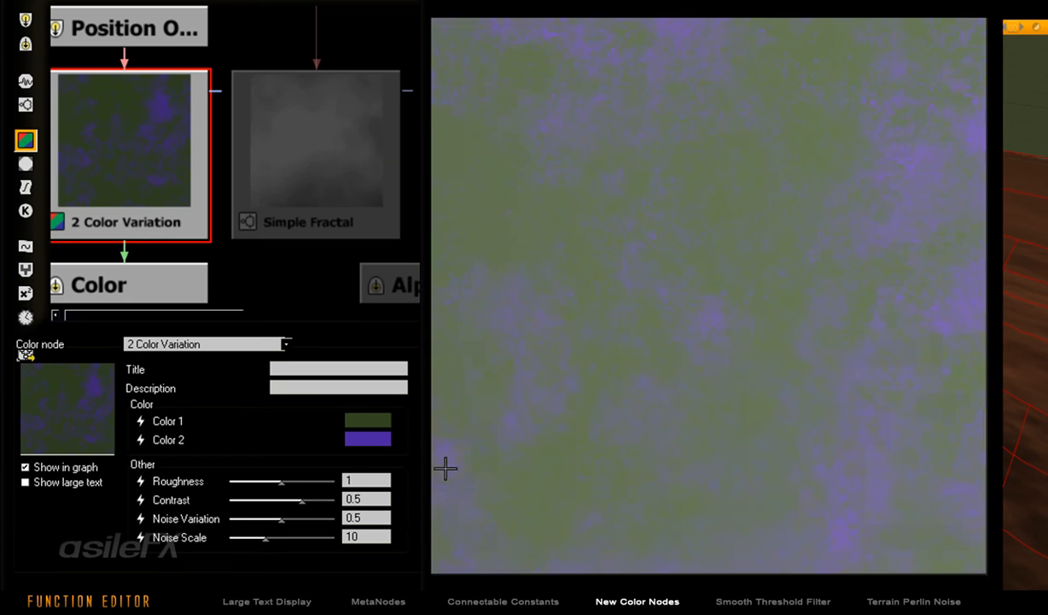
# - Change the 2 Color Variation node to Color Variation Map and bring up the options of its color map
pyautogui.click(255, 344)
pyautogui.click(209, 553)
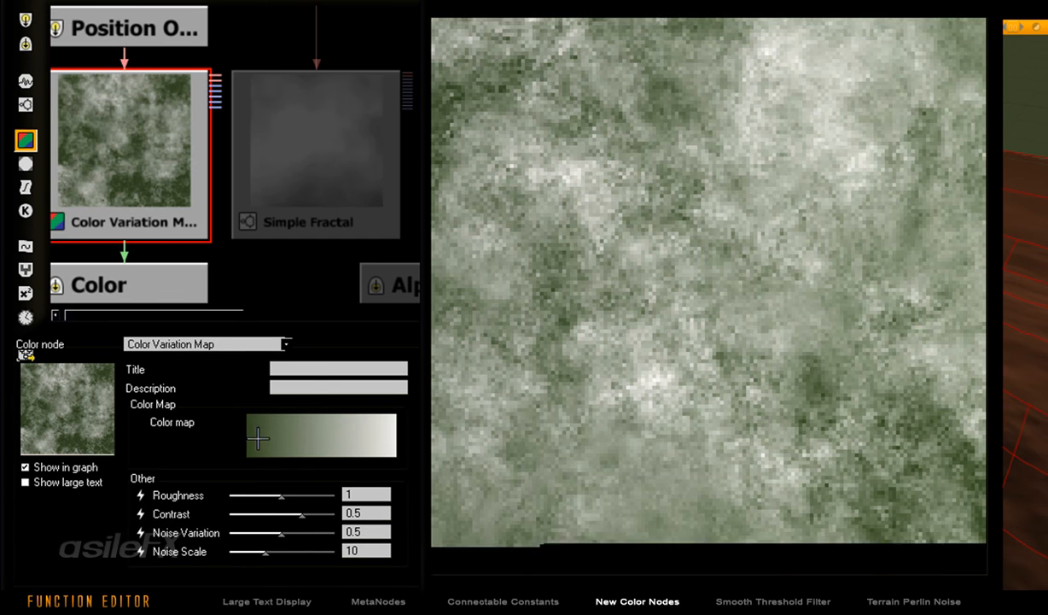
pyautogui.rightClick(350, 422)
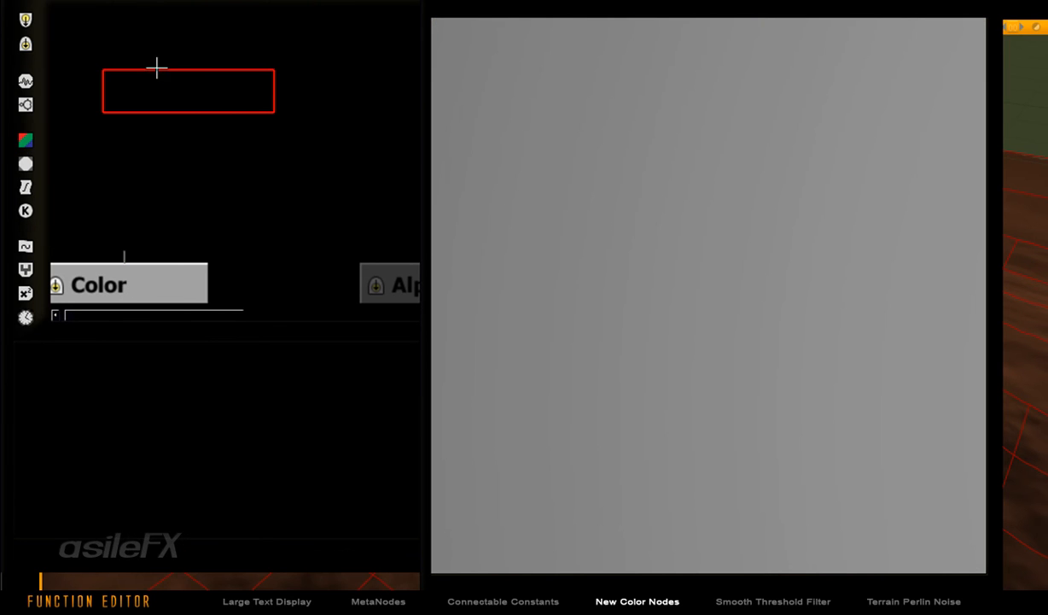
# - Load the MetaNode 2 Map Color-Brightness Variation.mnd, connect it to the Color output and align it above that output
pyautogui.rightClick(157, 69)
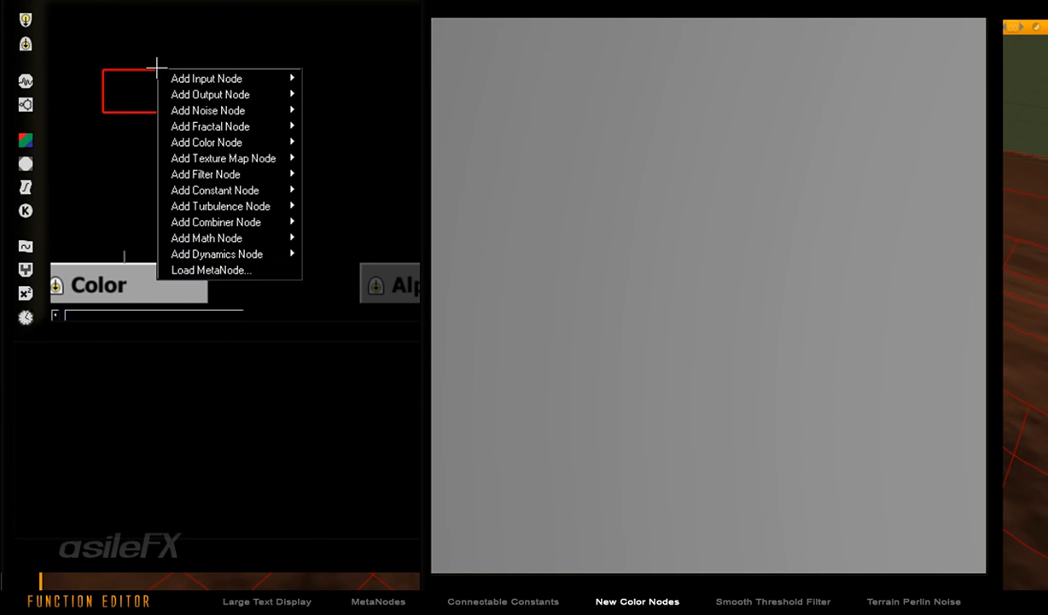
pyautogui.click(200, 271)
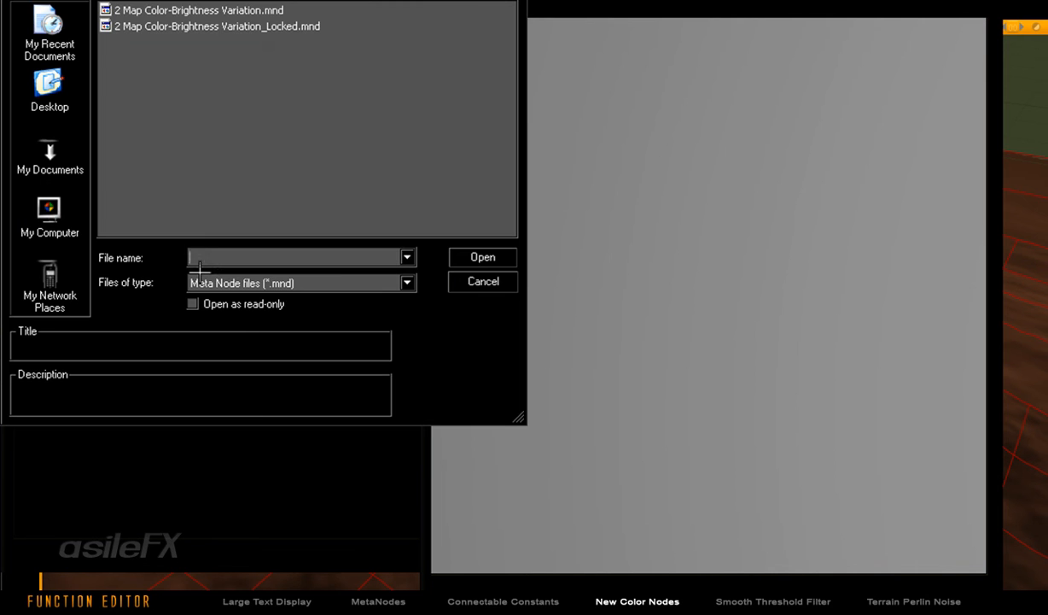
pyautogui.click(215, 10)
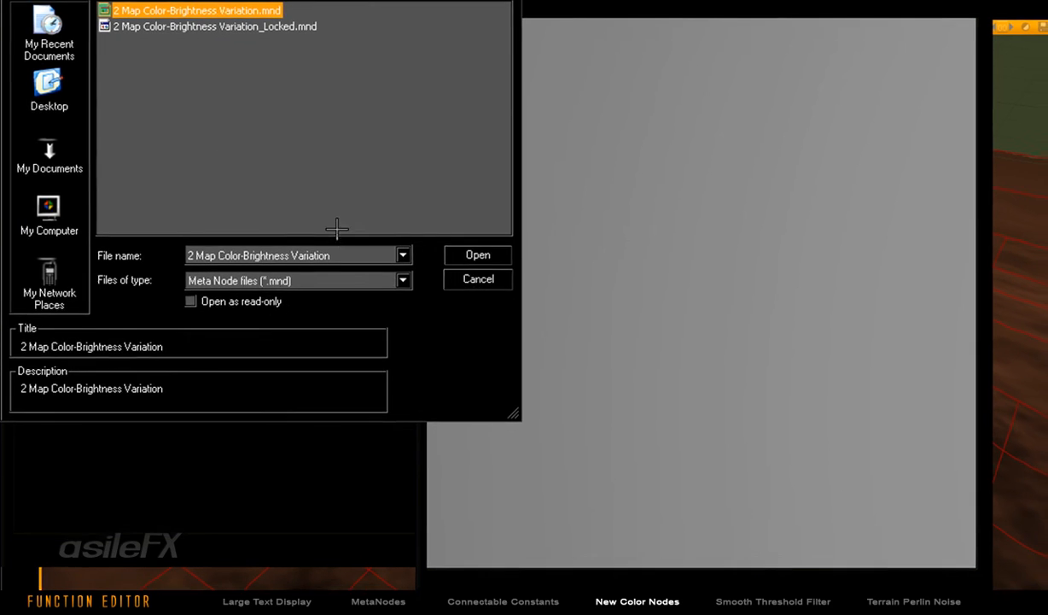
pyautogui.click(480, 255)
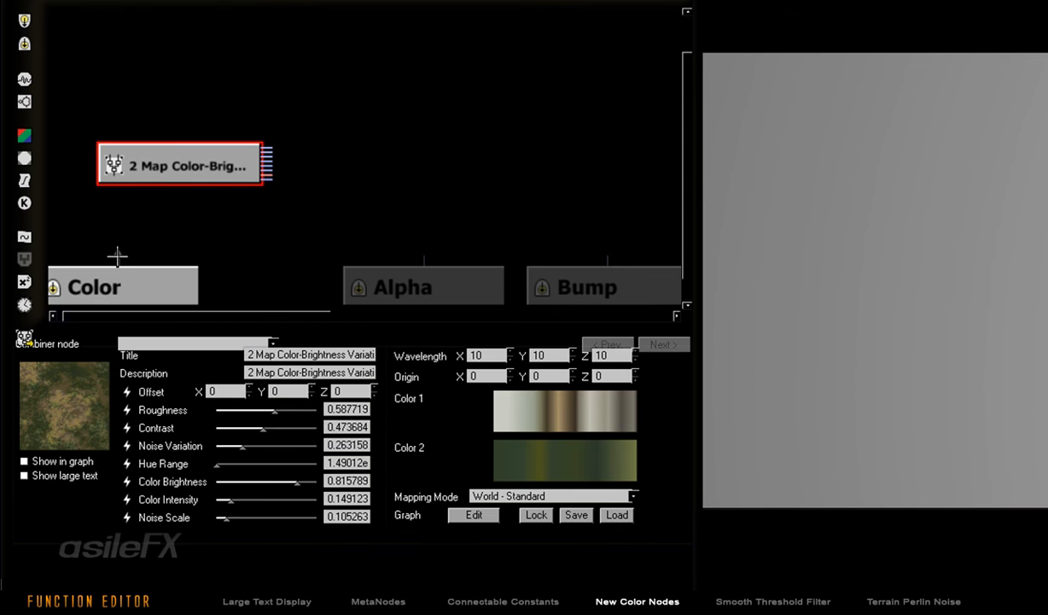
pyautogui.click(205, 177)
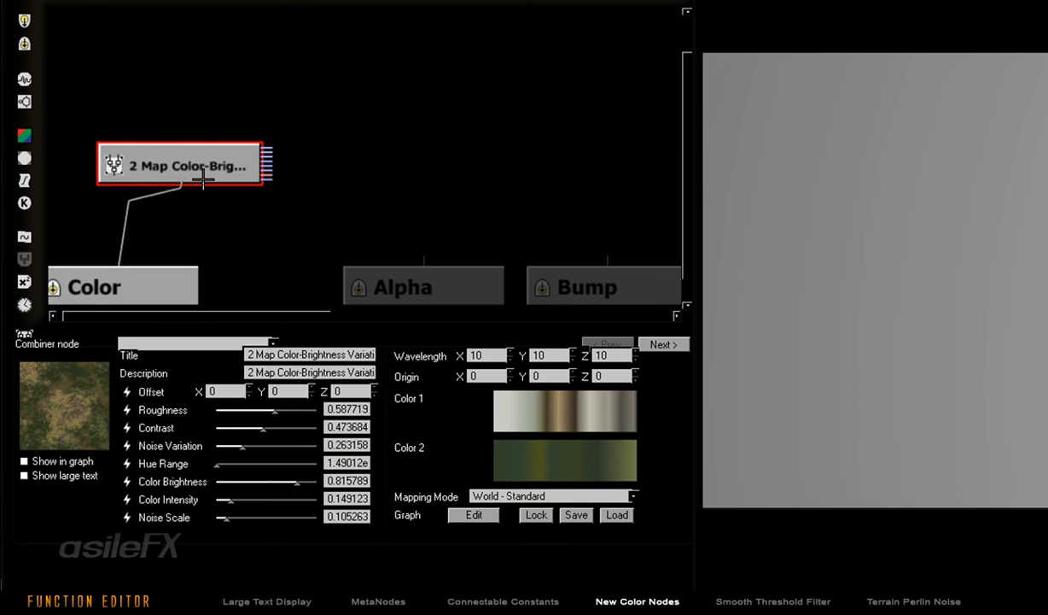
pyautogui.moveTo(212, 165); pyautogui.dragTo(187, 164)
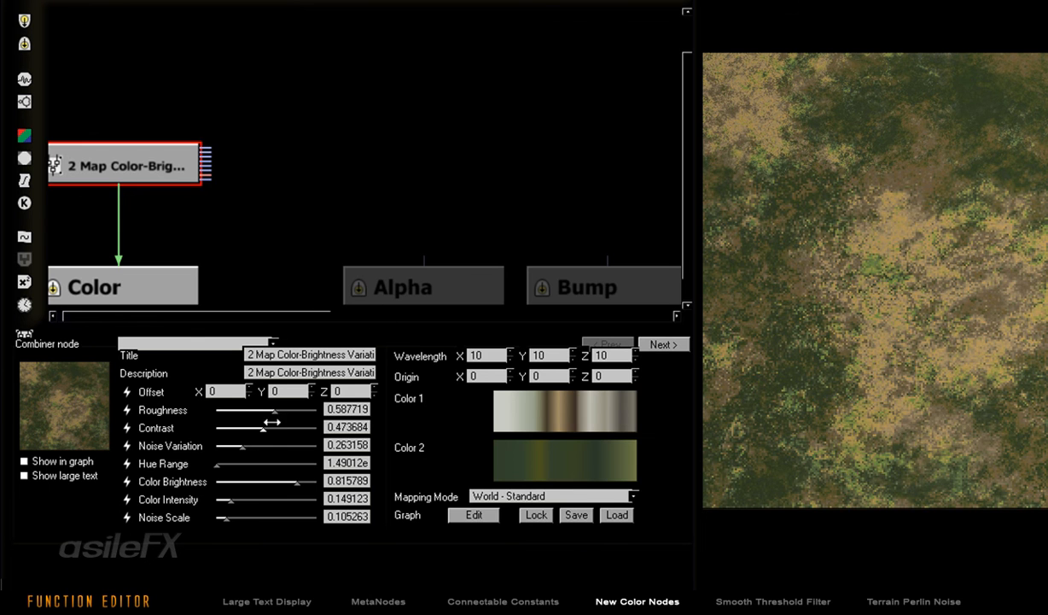
# - Set the 2 Map Color-Brightness Variation MetaNode's roughness to 0.535088 and its noise scale to 0.649123
pyautogui.moveTo(282, 409)
pyautogui.mouseDown()
pyautogui.moveTo(295, 409)
pyautogui.moveTo(283, 410)
pyautogui.mouseUp()
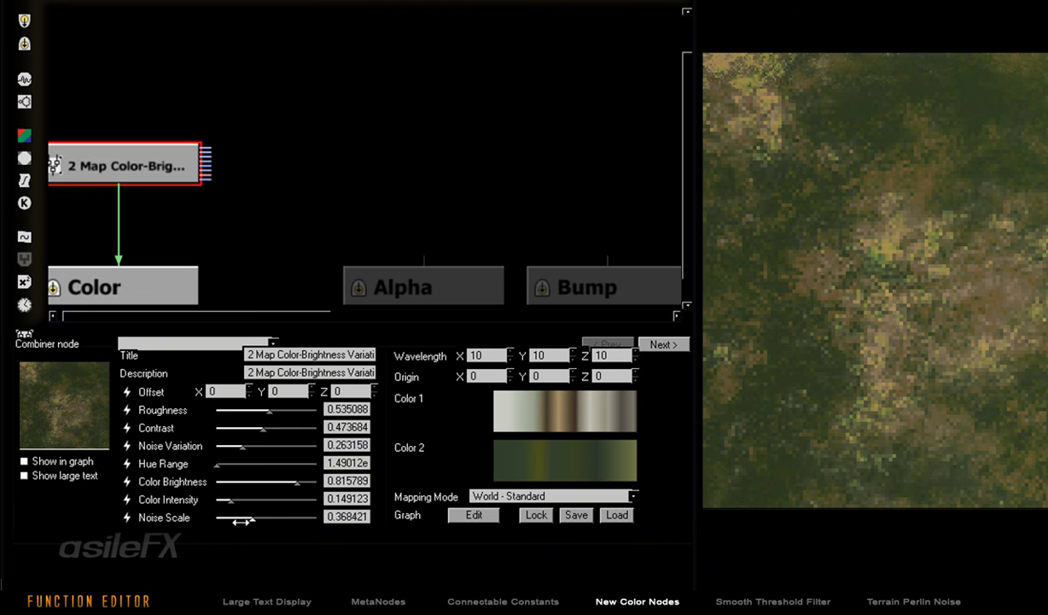
pyautogui.moveTo(224, 518); pyautogui.dragTo(270, 521)
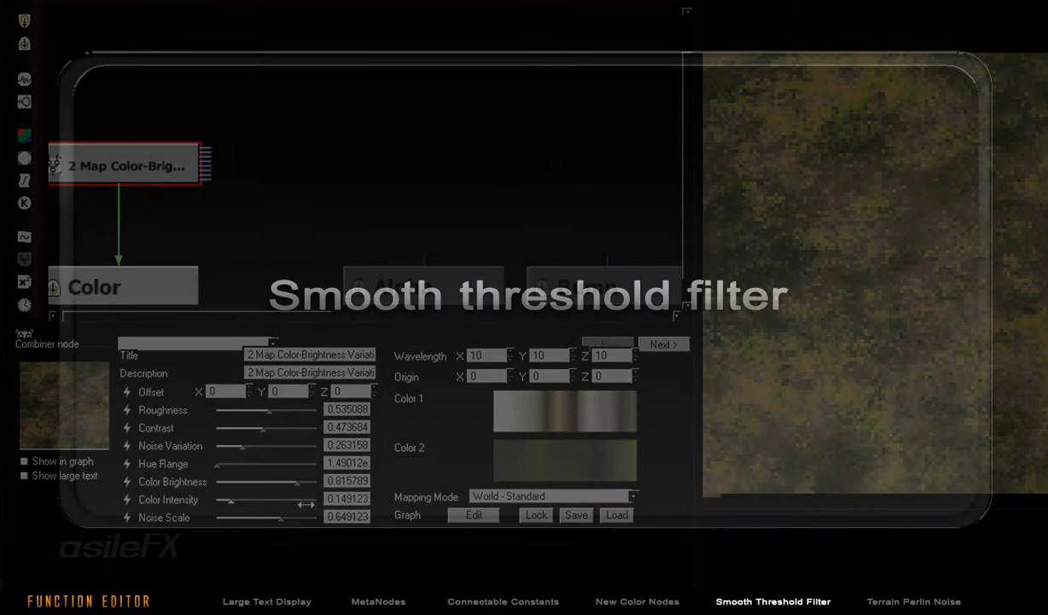